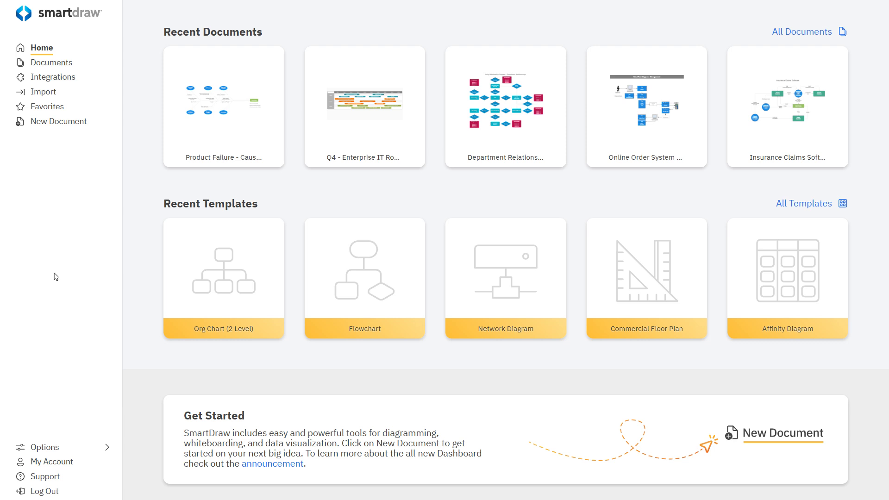
Step: Open a blank Flowcharts workflow diagram and expand the BPMN Essentials and BPMN Event - Start libraries
{"action": "left_click", "coordinate": [75, 126]}
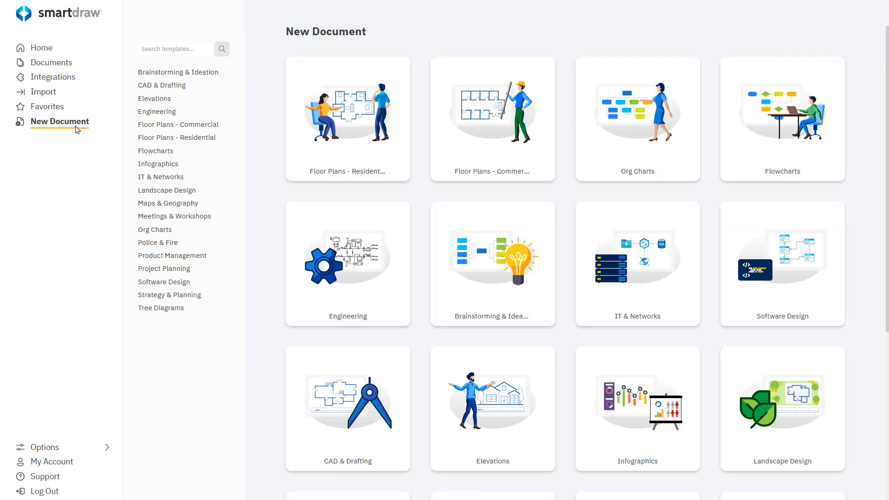
{"action": "left_click", "coordinate": [150, 153]}
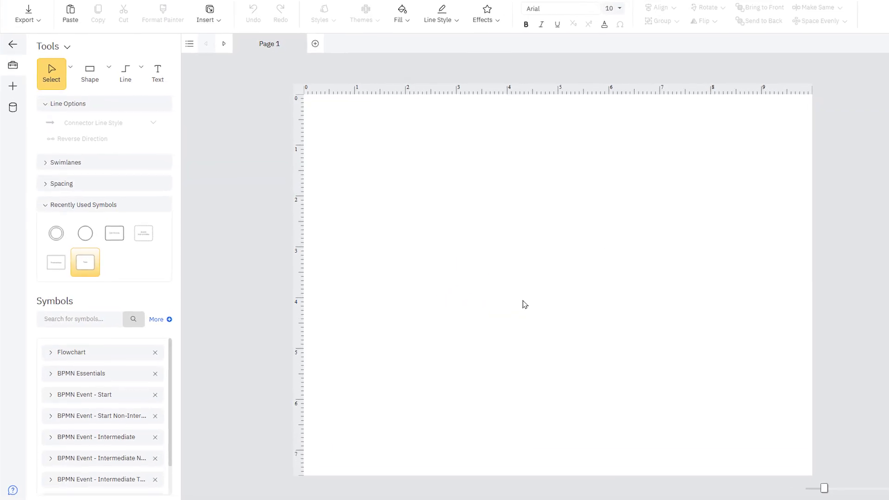
{"action": "left_click", "coordinate": [49, 375]}
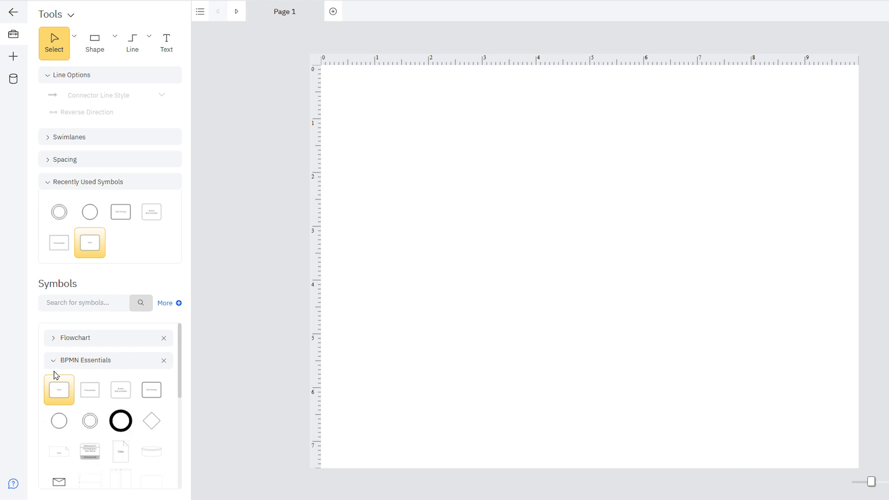
{"action": "scroll", "coordinate": [55, 376], "scroll_direction": "down", "scroll_amount": 5}
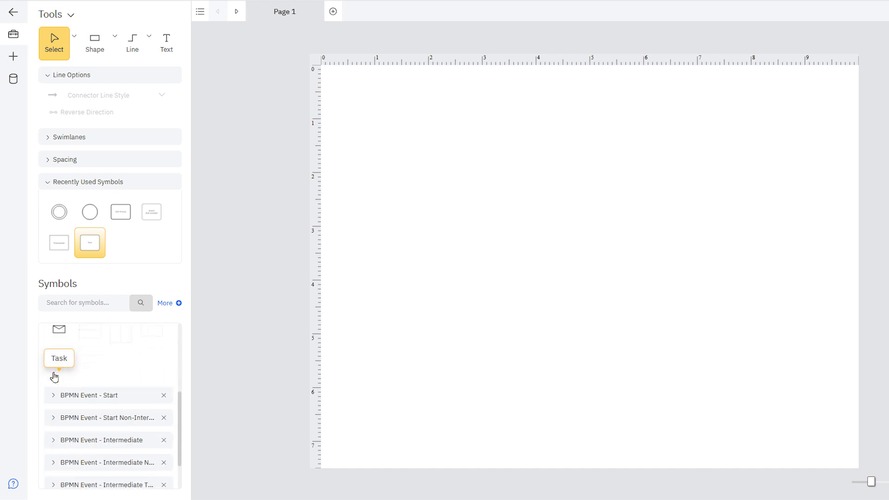
{"action": "left_click", "coordinate": [52, 397]}
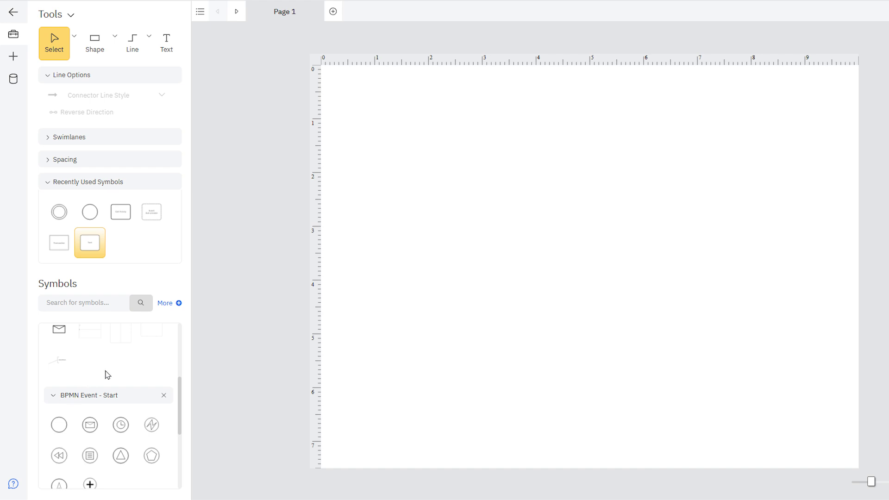
Step: Place a start event circle, then chain a Call Activity and a Transaction shape from it
{"action": "left_click_drag", "start_coordinate": [93, 221], "coordinate": [448, 253]}
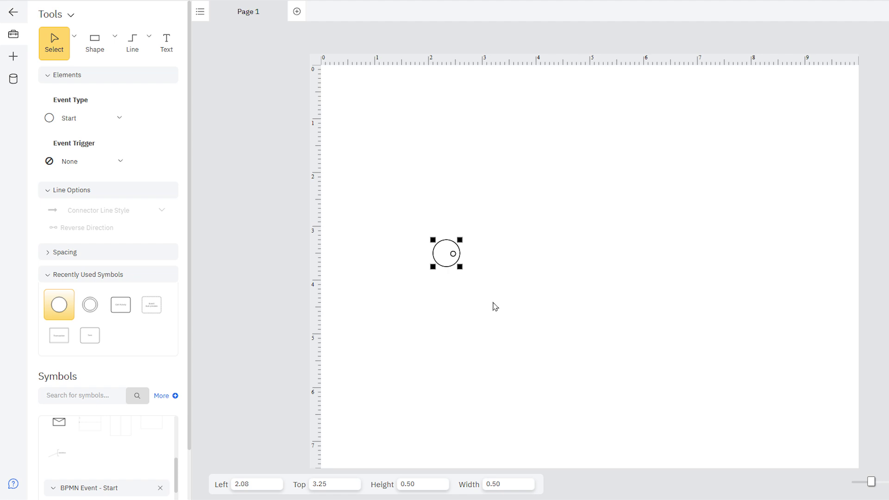
{"action": "left_click", "coordinate": [470, 253]}
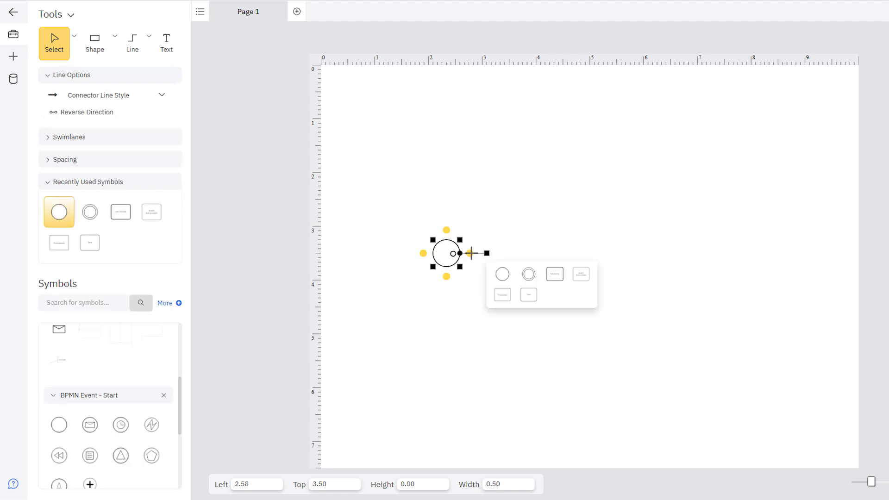
{"action": "left_click", "coordinate": [556, 275]}
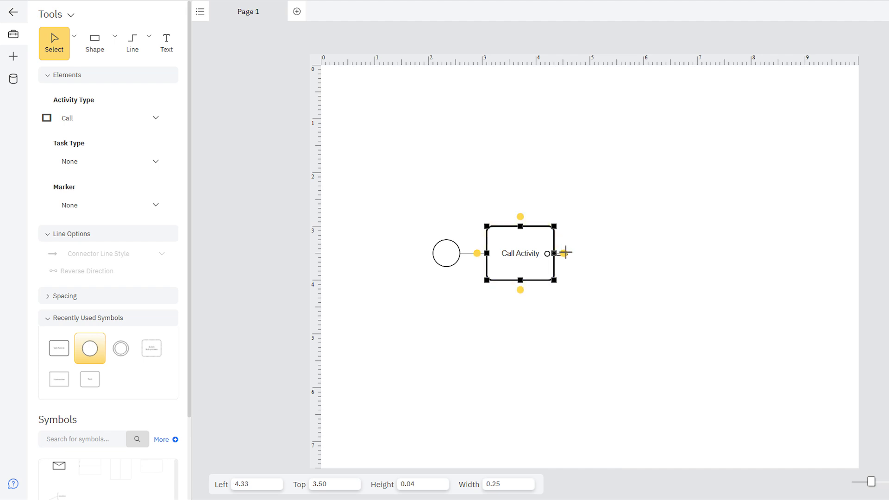
{"action": "left_click_drag", "start_coordinate": [565, 252], "coordinate": [581, 253]}
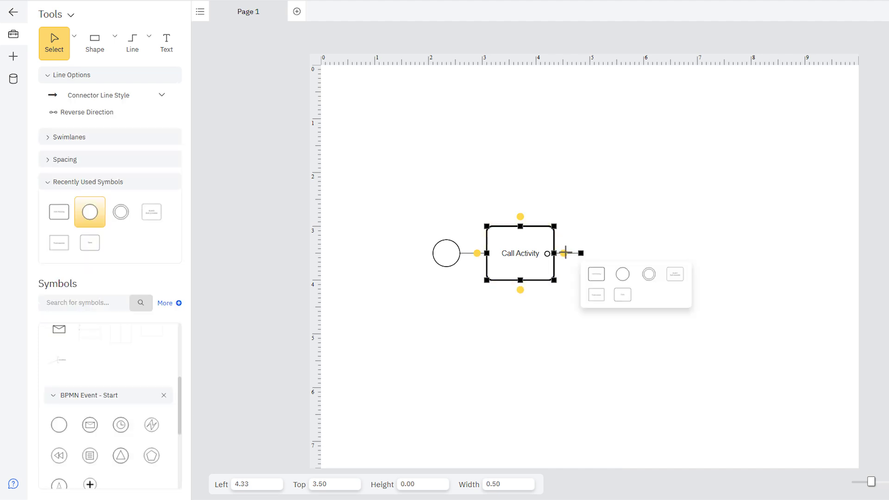
{"action": "left_click", "coordinate": [596, 295]}
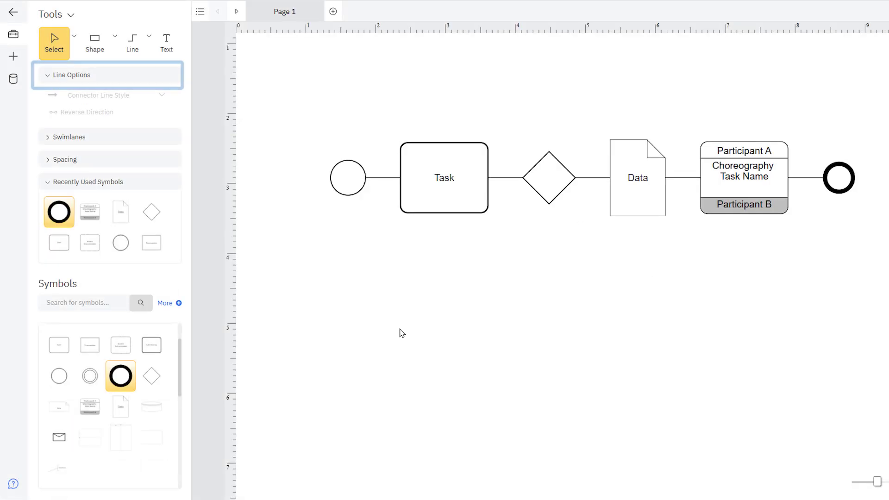
Step: Review the Smart Panel options of the Task, start event, gateway, Data and choreography shapes
{"action": "left_click", "coordinate": [440, 207]}
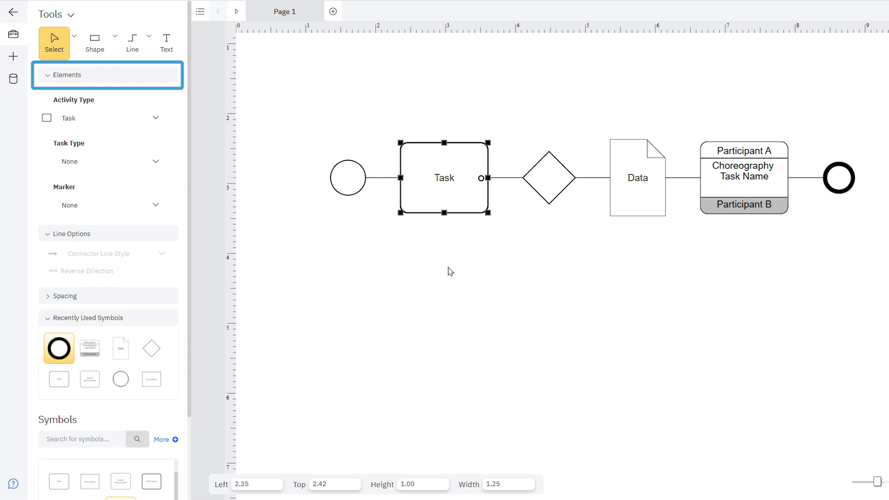
{"action": "left_click", "coordinate": [353, 186]}
{"action": "left_click", "coordinate": [548, 203]}
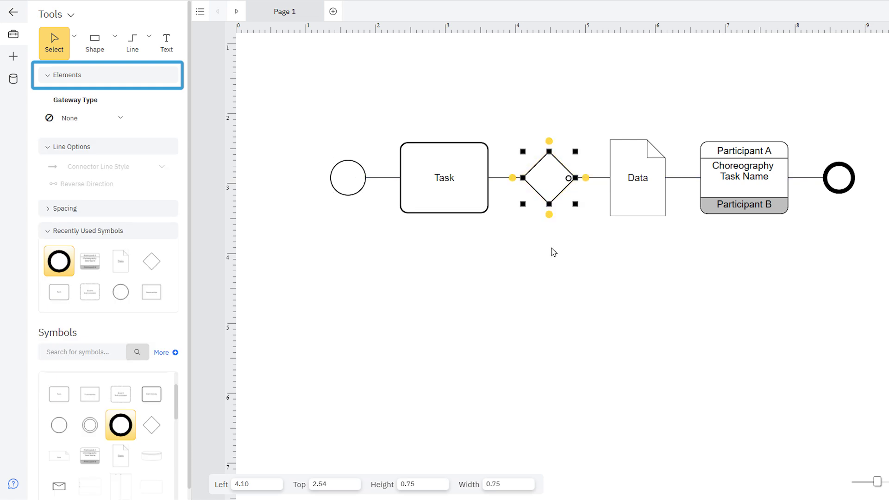
{"action": "left_click", "coordinate": [628, 207]}
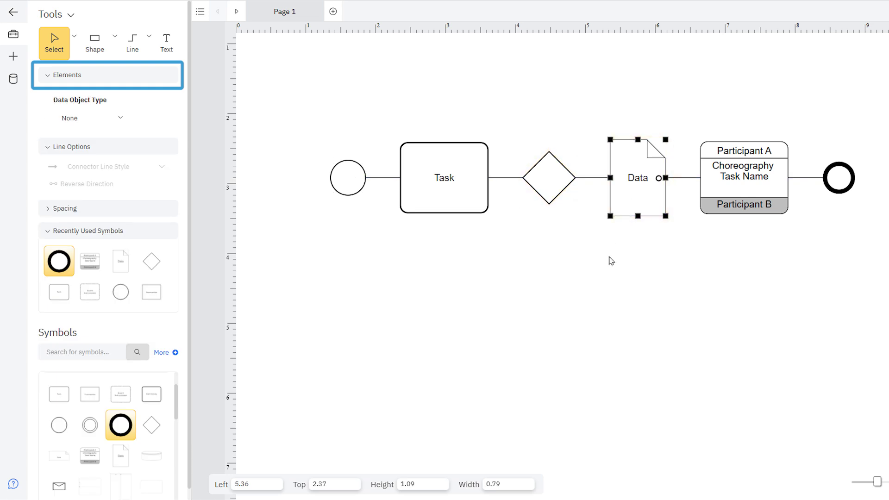
{"action": "left_click", "coordinate": [737, 204]}
{"action": "scroll", "coordinate": [193, 349], "scroll_direction": "down", "scroll_amount": 2}
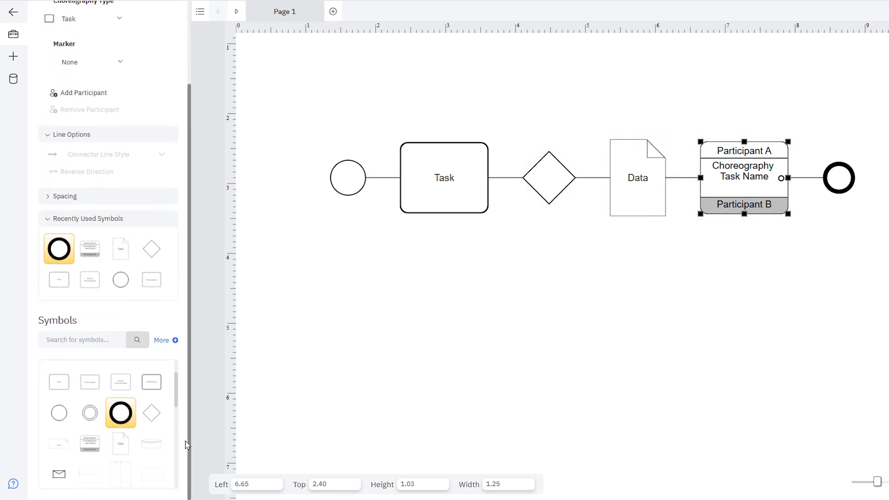
Step: Drag a Pool/Lane over the flow and widen it rightward to enclose every shape
{"action": "left_click_drag", "start_coordinate": [89, 473], "coordinate": [541, 284]}
{"action": "left_click", "coordinate": [551, 286]}
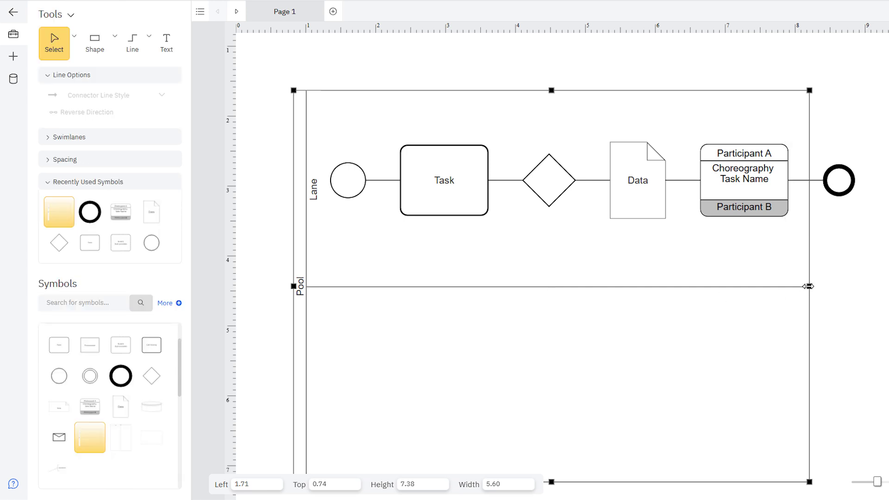
{"action": "left_click_drag", "start_coordinate": [806, 286], "coordinate": [888, 297]}
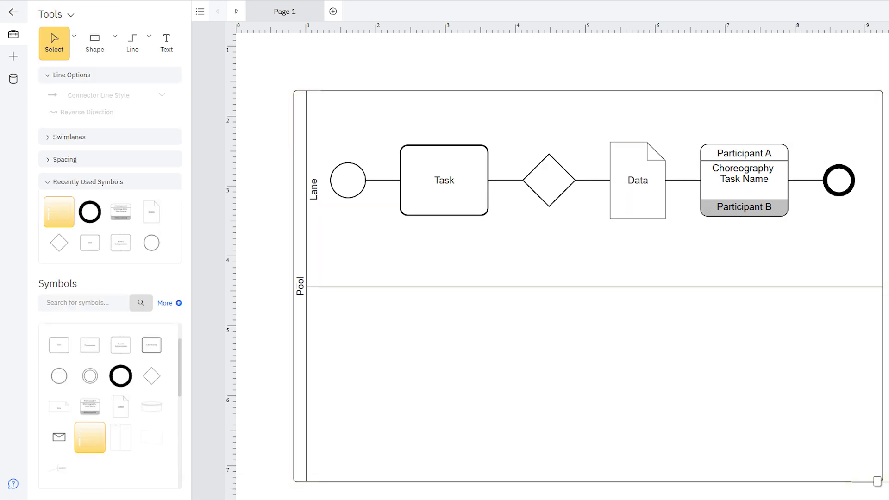
{"action": "left_click", "coordinate": [480, 217]}
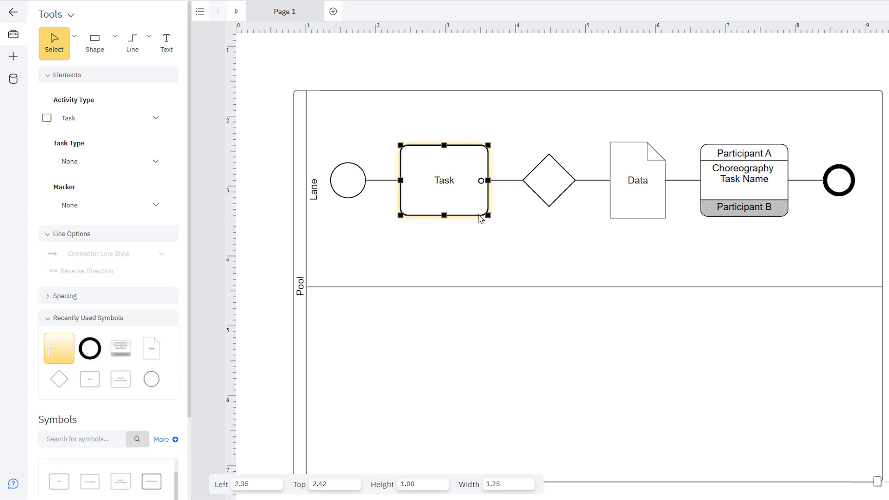
Step: Cycle the Task's activity type through Event Sub-Process, Transaction and Call Activity, then back to Task
{"action": "left_click", "coordinate": [154, 119]}
{"action": "left_click", "coordinate": [99, 165]}
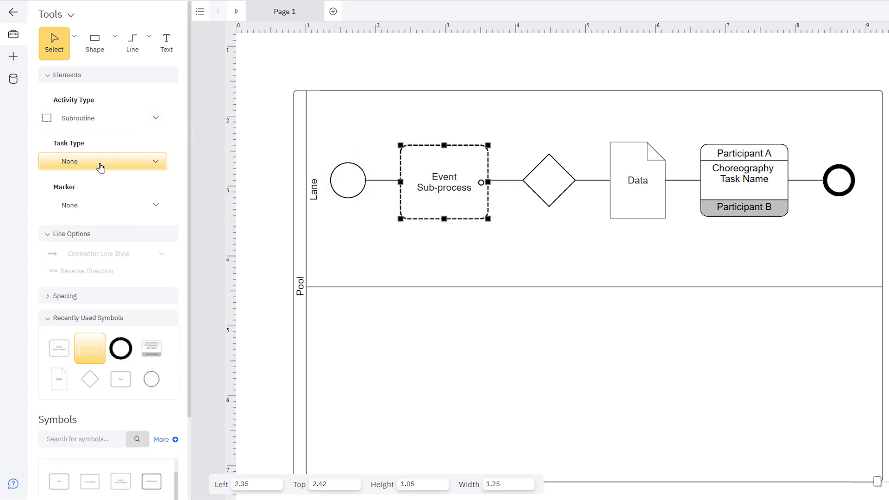
{"action": "left_click", "coordinate": [129, 122]}
{"action": "left_click", "coordinate": [99, 183]}
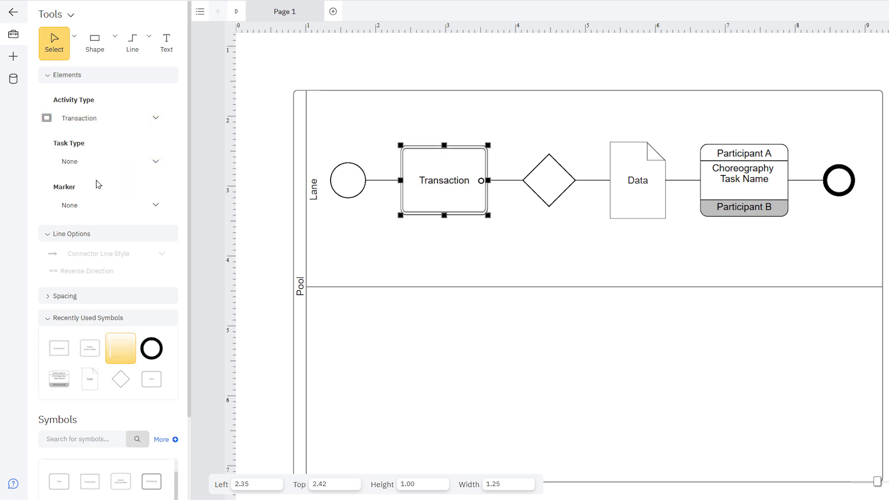
{"action": "left_click", "coordinate": [125, 121]}
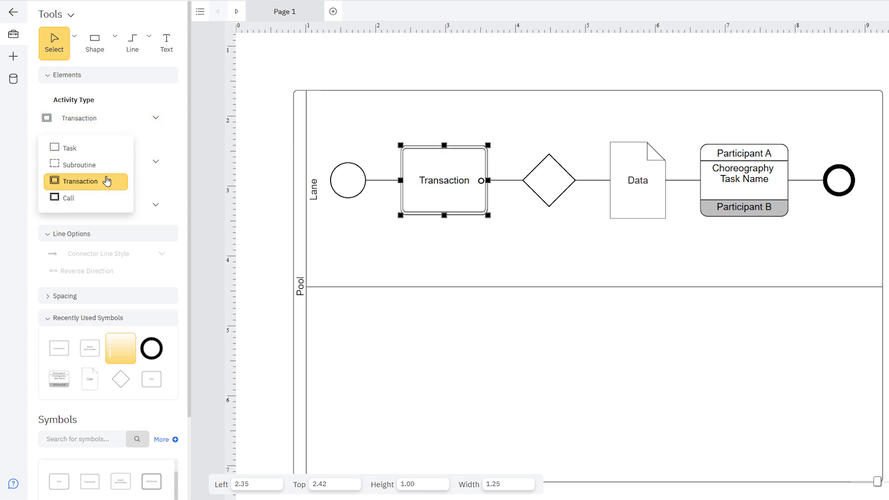
{"action": "left_click", "coordinate": [105, 201]}
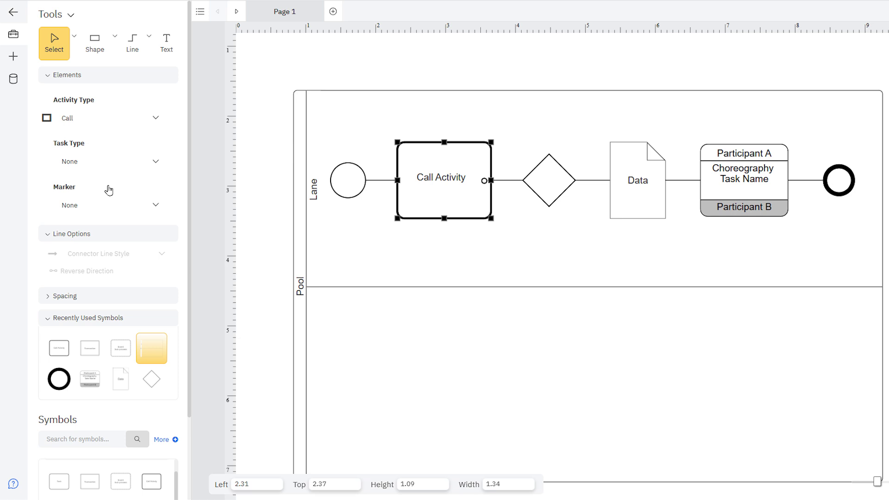
{"action": "left_click", "coordinate": [113, 121]}
{"action": "left_click", "coordinate": [103, 149]}
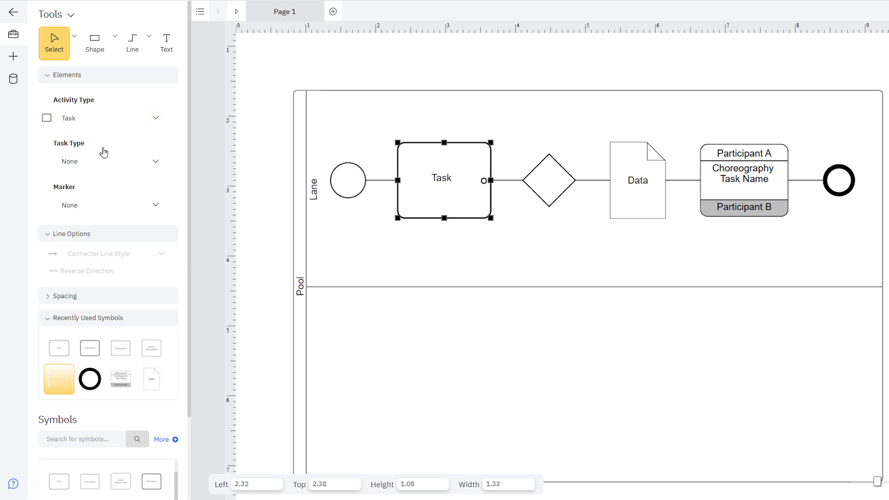
{"action": "left_click", "coordinate": [140, 162]}
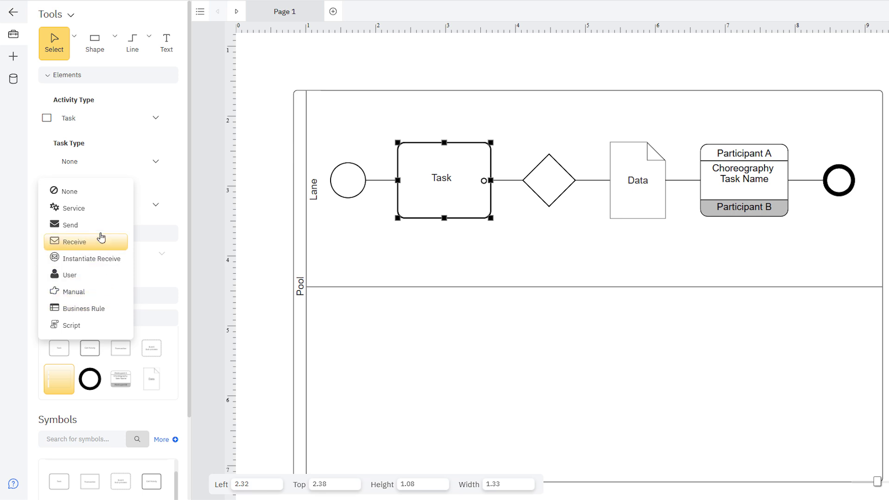
Step: Make the Task a Service task with a Loop marker, toggling Parallel MI on and off
{"action": "left_click", "coordinate": [99, 214]}
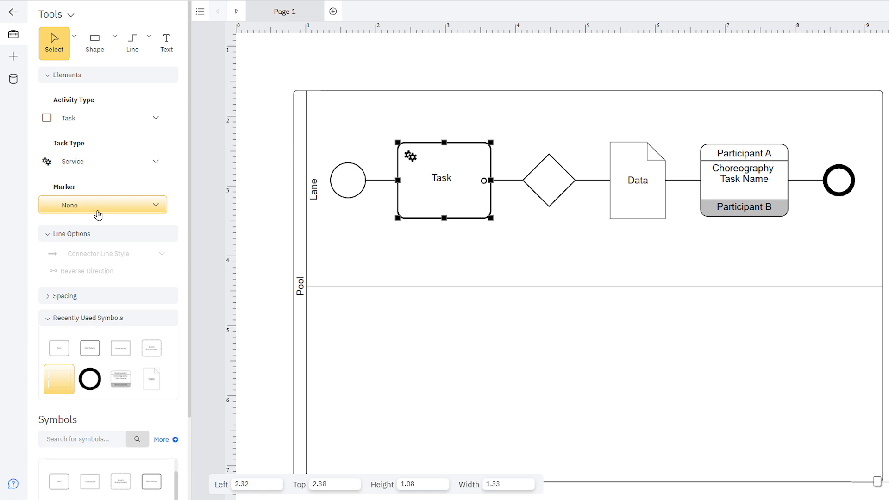
{"action": "left_click", "coordinate": [156, 206]}
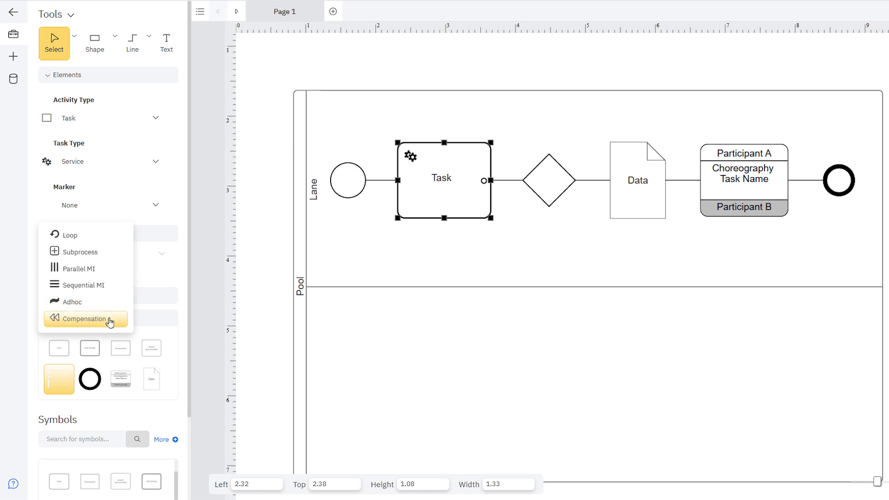
{"action": "left_click", "coordinate": [117, 239]}
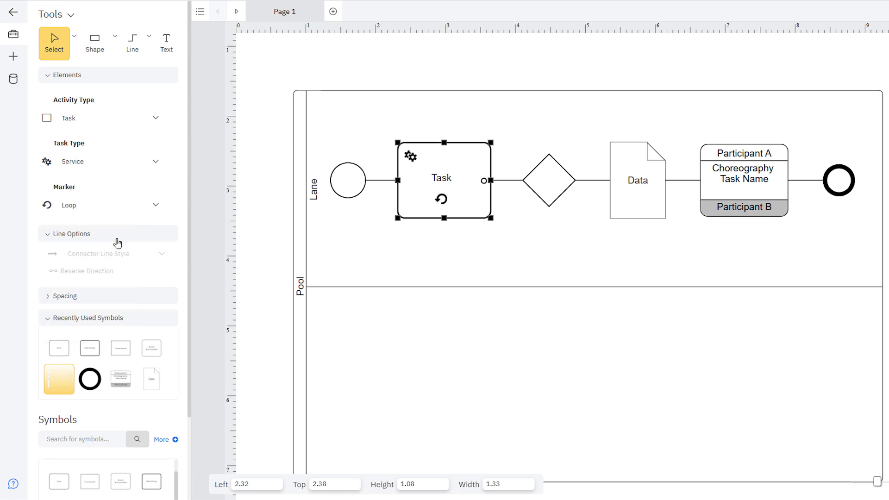
{"action": "left_click", "coordinate": [129, 214]}
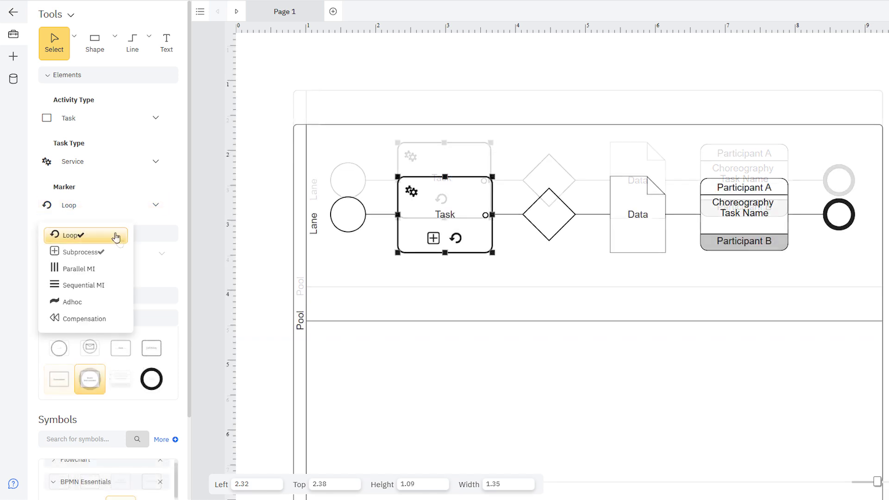
{"action": "left_click", "coordinate": [109, 269]}
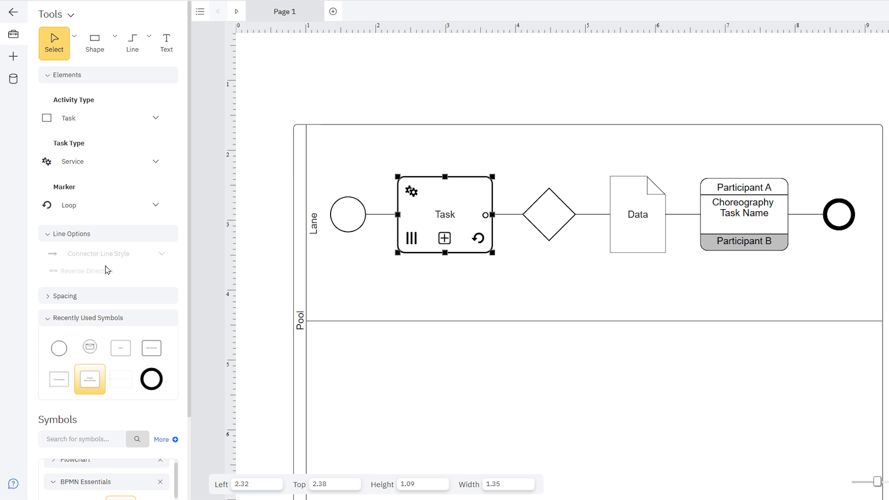
{"action": "left_click", "coordinate": [137, 210]}
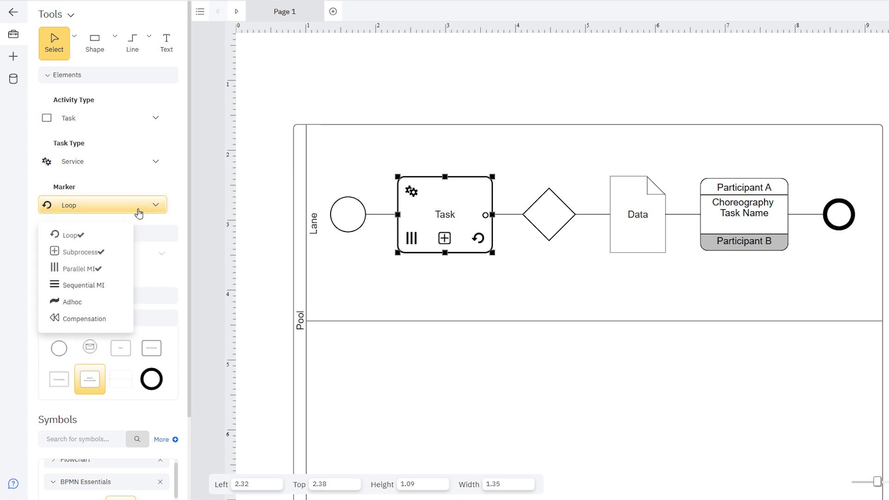
{"action": "left_click", "coordinate": [109, 270]}
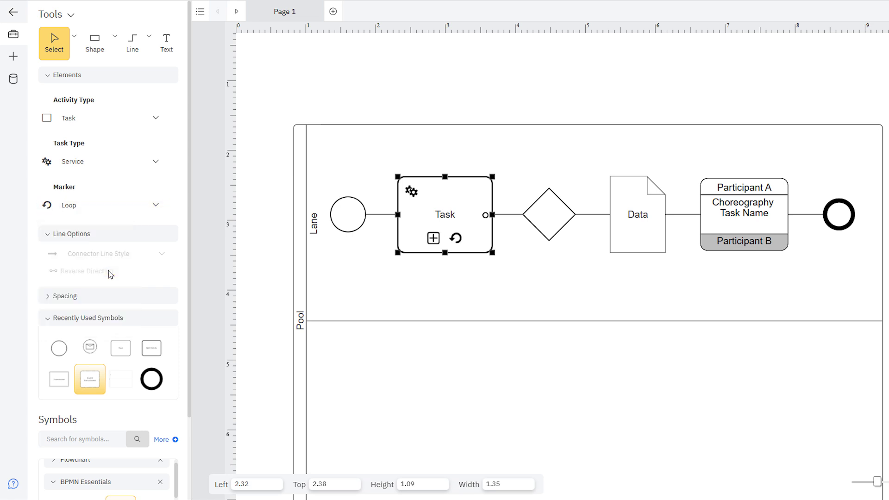
Step: Set the start event's Event Type to Start (Non-Interrupting)
{"action": "left_click", "coordinate": [352, 234]}
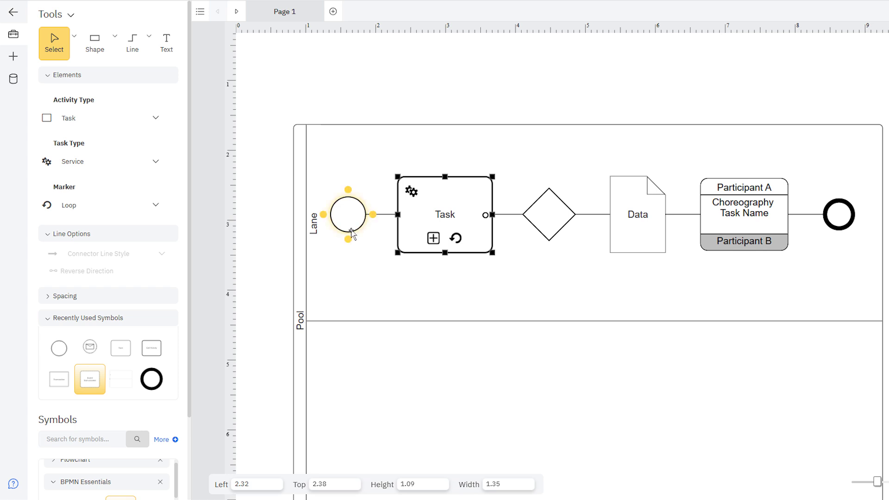
{"action": "left_click", "coordinate": [131, 123]}
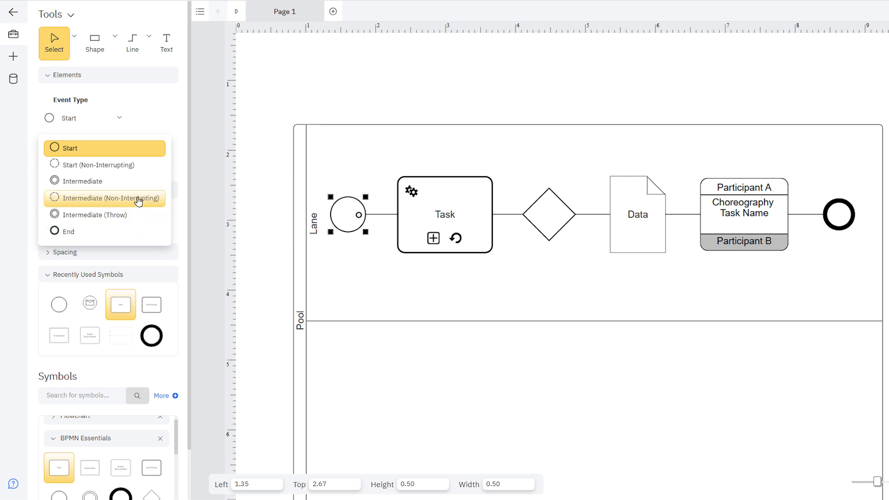
{"action": "left_click", "coordinate": [142, 172]}
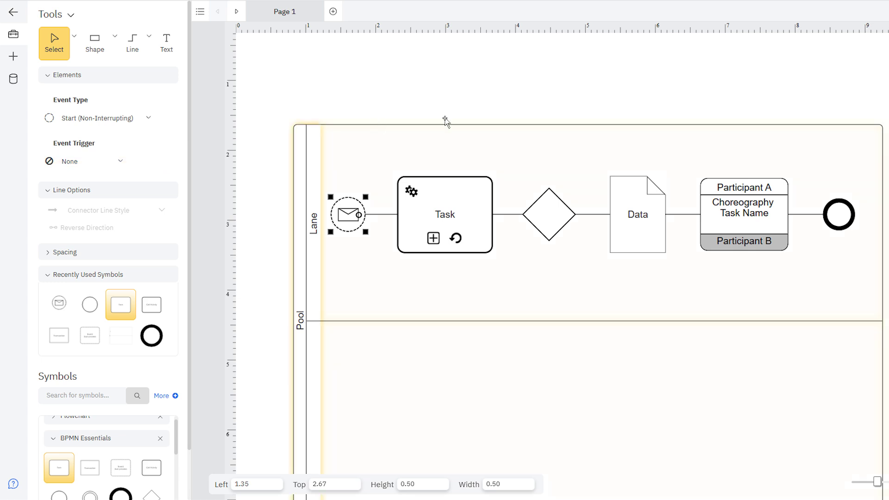
{"action": "left_click", "coordinate": [849, 210]}
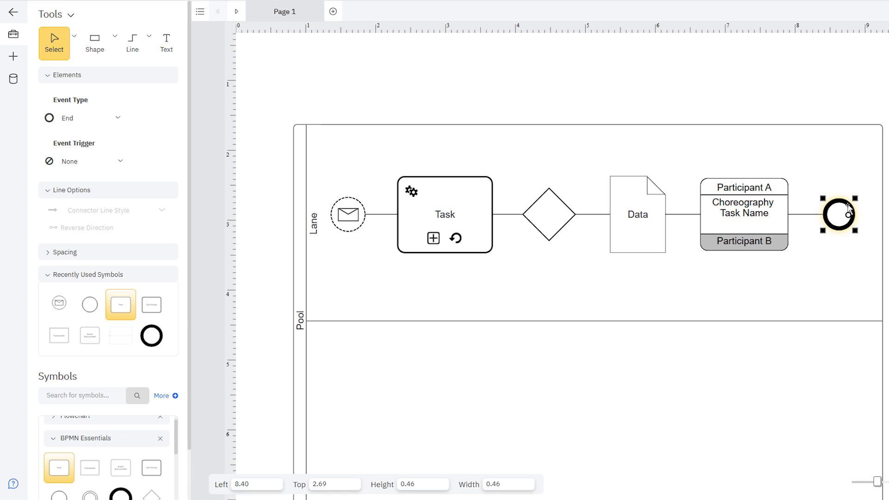
{"action": "left_click", "coordinate": [358, 203]}
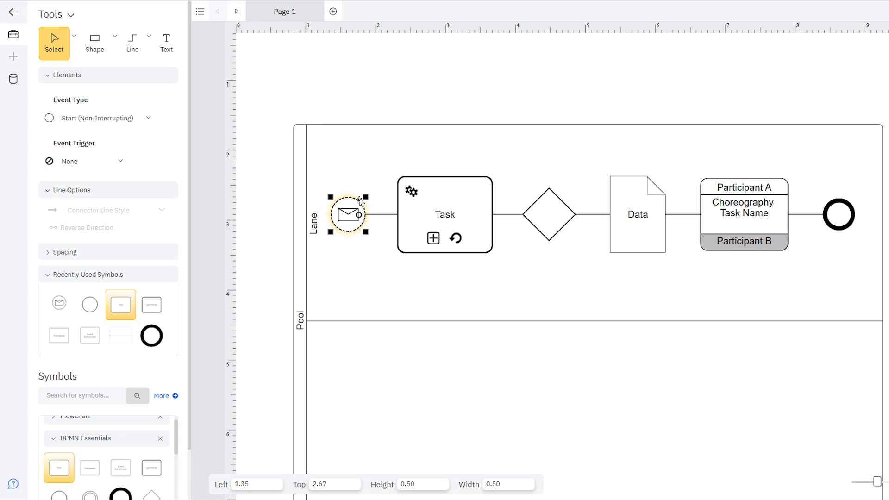
Step: Place a trial event sub-process above the pool, then delete it
{"action": "left_click", "coordinate": [121, 468]}
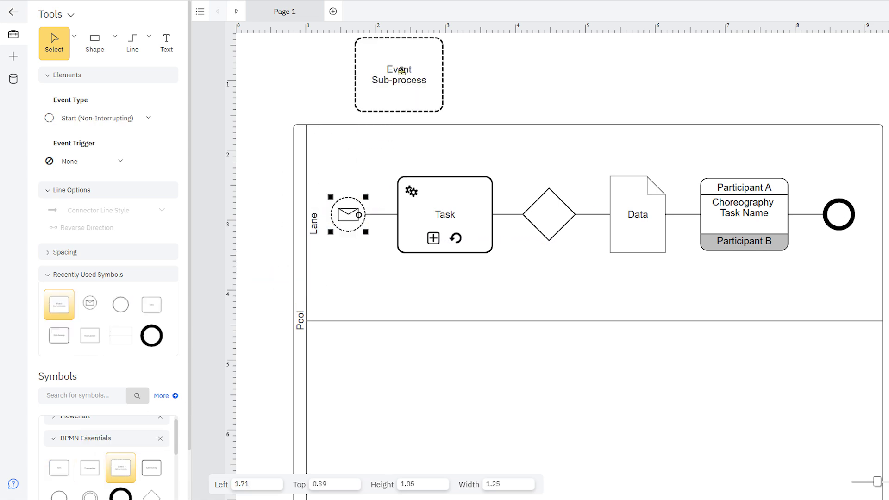
{"action": "left_click", "coordinate": [422, 71]}
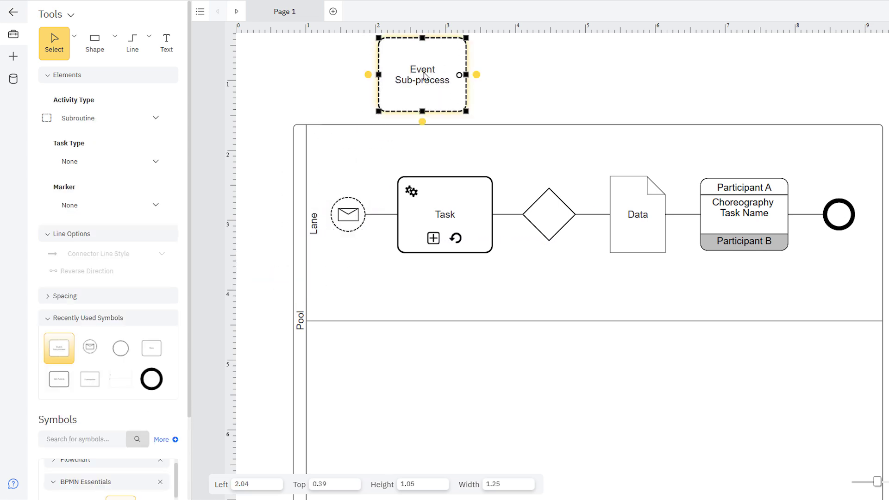
{"action": "key", "text": "Delete"}
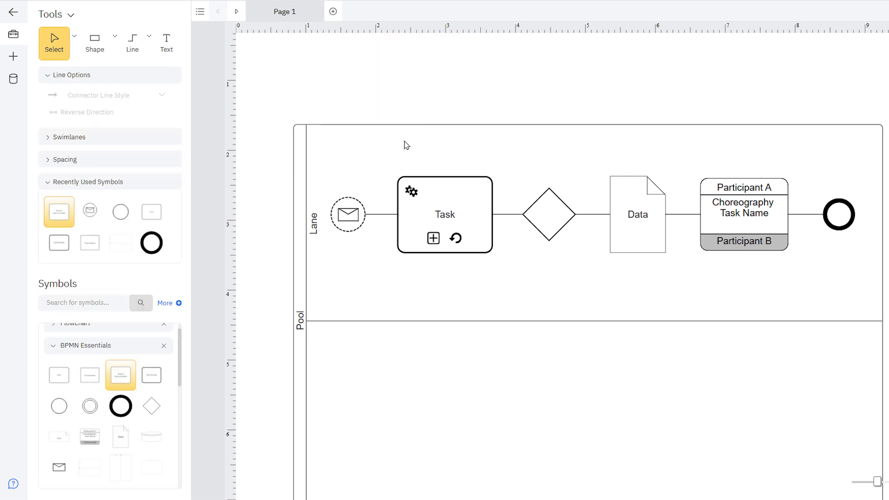
Step: Test intermediate throw and Parallel Multiple trigger, then restore a non-interrupting Message start event
{"action": "left_click", "coordinate": [360, 204]}
{"action": "left_click", "coordinate": [151, 121]}
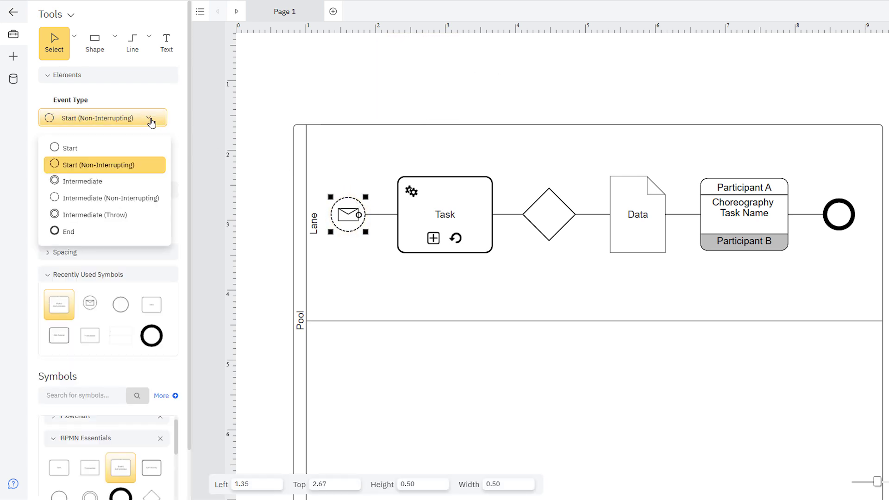
{"action": "left_click", "coordinate": [136, 217]}
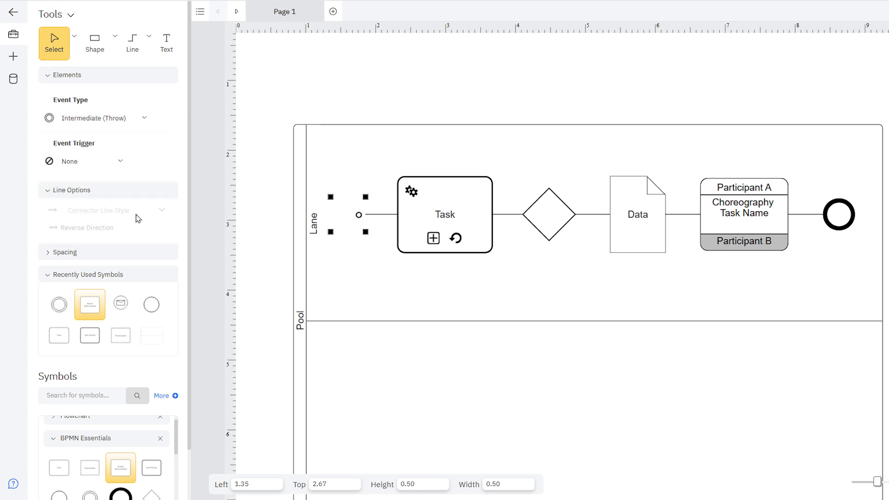
{"action": "left_click", "coordinate": [144, 122]}
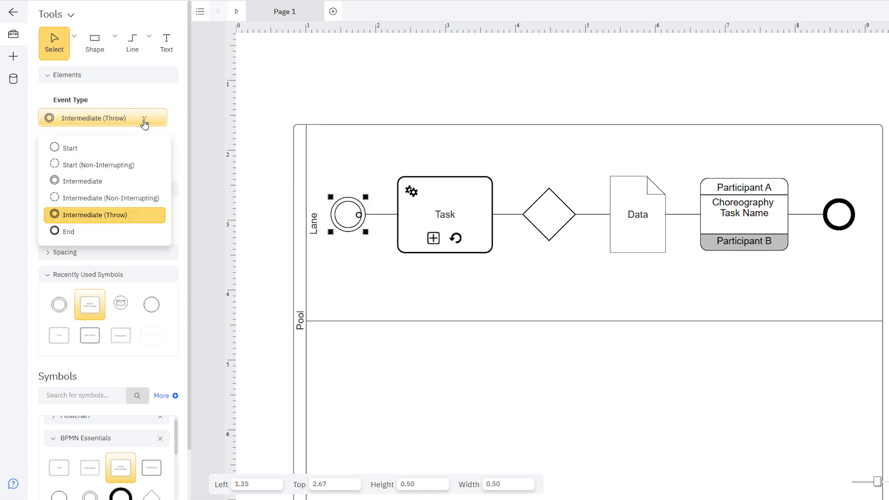
{"action": "left_click", "coordinate": [135, 166]}
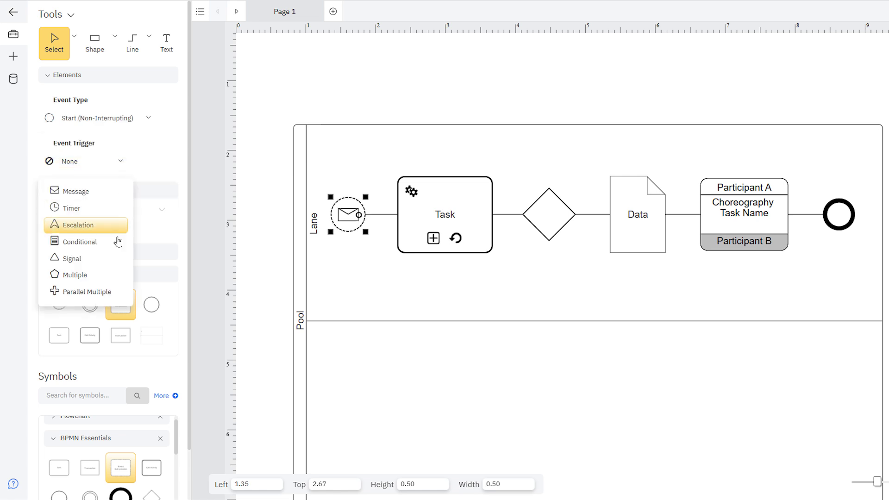
{"action": "left_click", "coordinate": [105, 290]}
{"action": "left_click", "coordinate": [113, 162]}
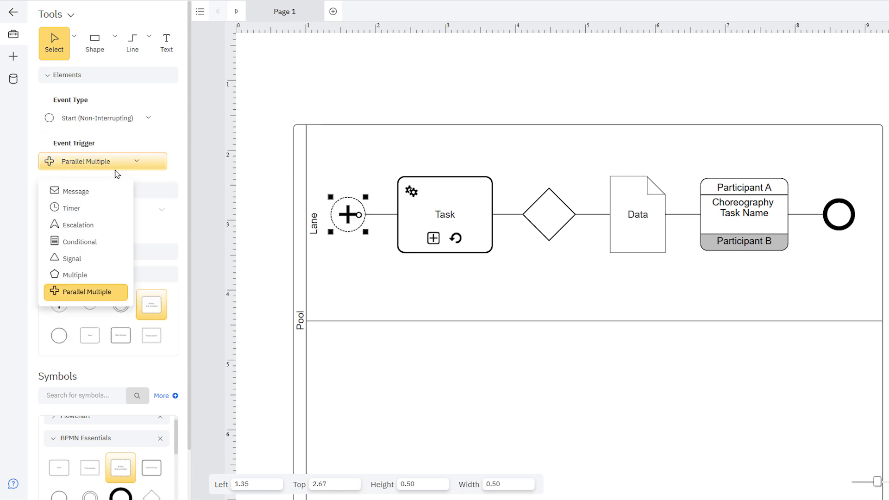
{"action": "left_click", "coordinate": [95, 191]}
Step: Try Complex as the gateway type, then set the gateway to Event-based
{"action": "left_click", "coordinate": [573, 225]}
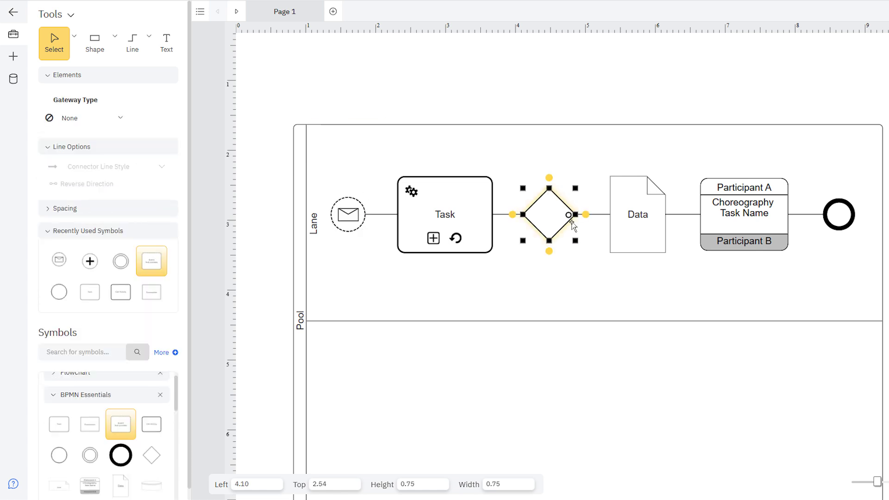
{"action": "left_click", "coordinate": [135, 119]}
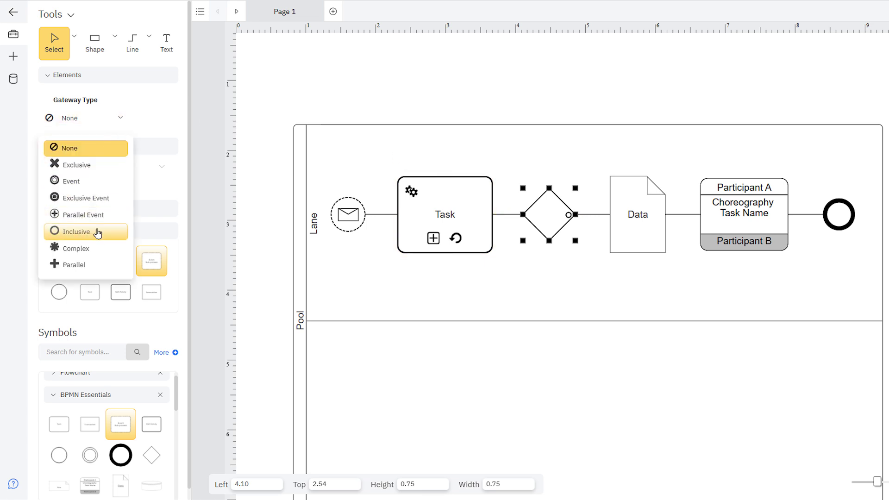
{"action": "left_click", "coordinate": [90, 250]}
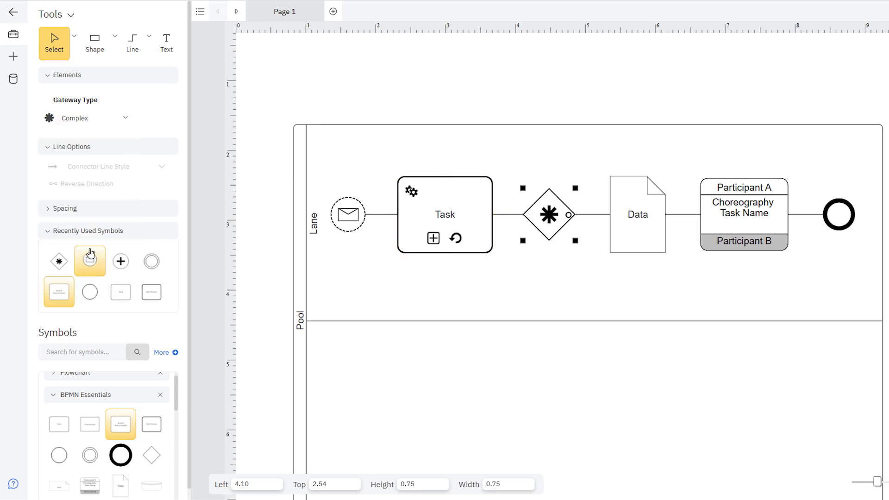
{"action": "left_click", "coordinate": [127, 125]}
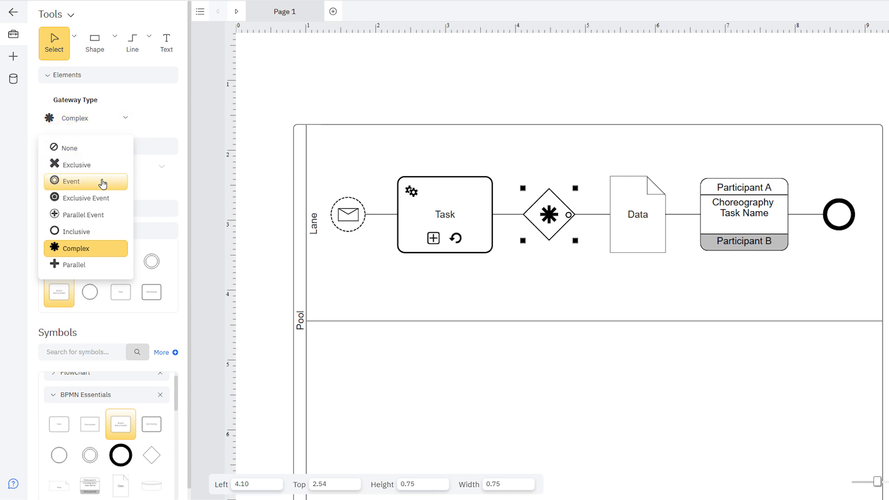
{"action": "left_click", "coordinate": [102, 185]}
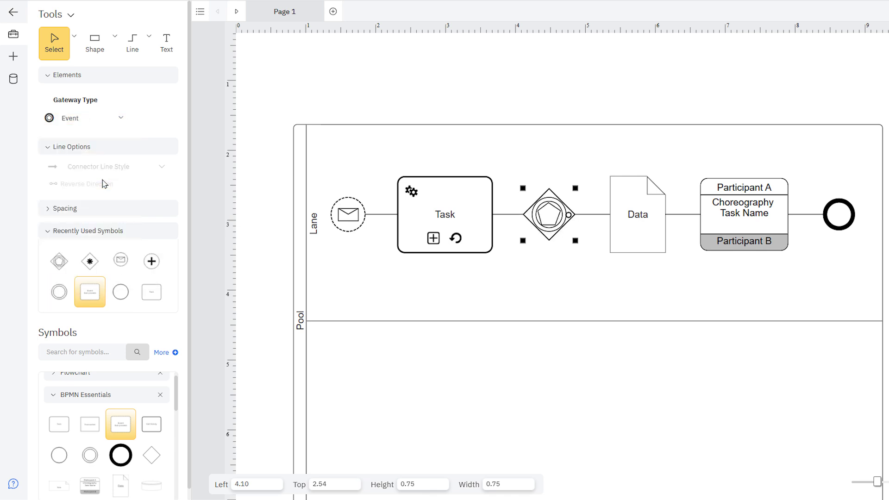
{"action": "left_click", "coordinate": [623, 179]}
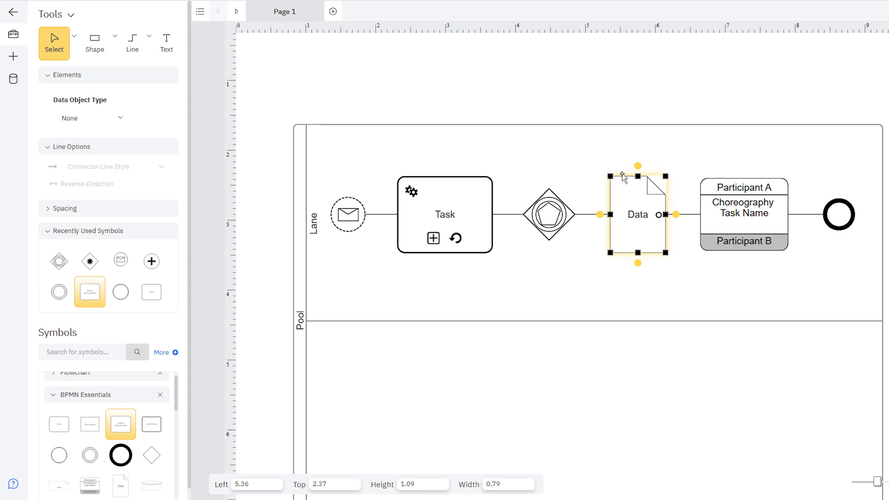
Step: Set the Data object's Data Object Type to Collection
{"action": "left_click", "coordinate": [125, 120]}
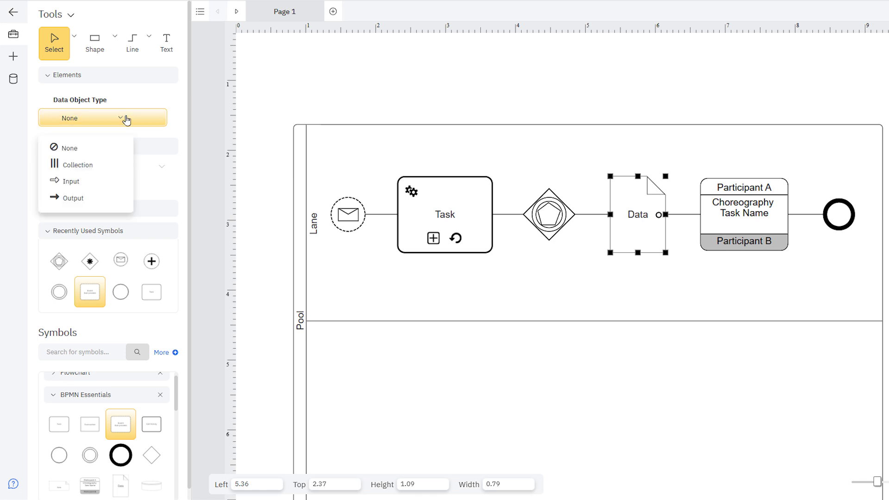
{"action": "left_click", "coordinate": [106, 168]}
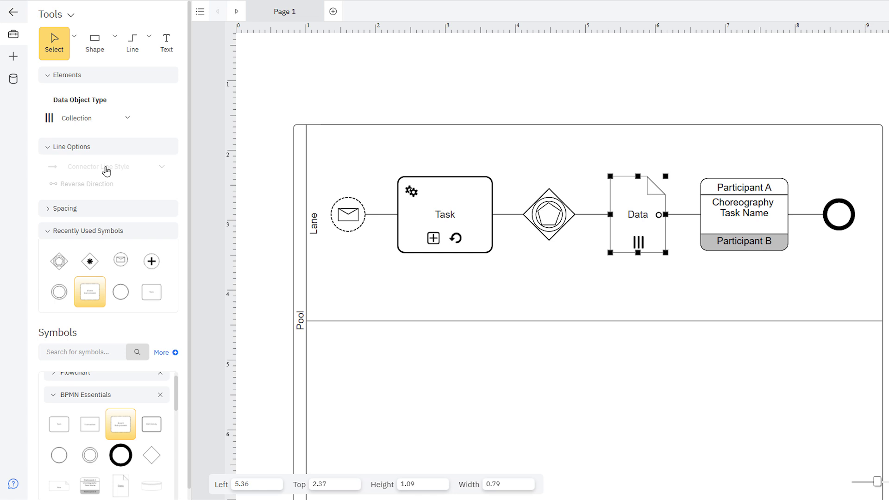
{"action": "left_click", "coordinate": [741, 182]}
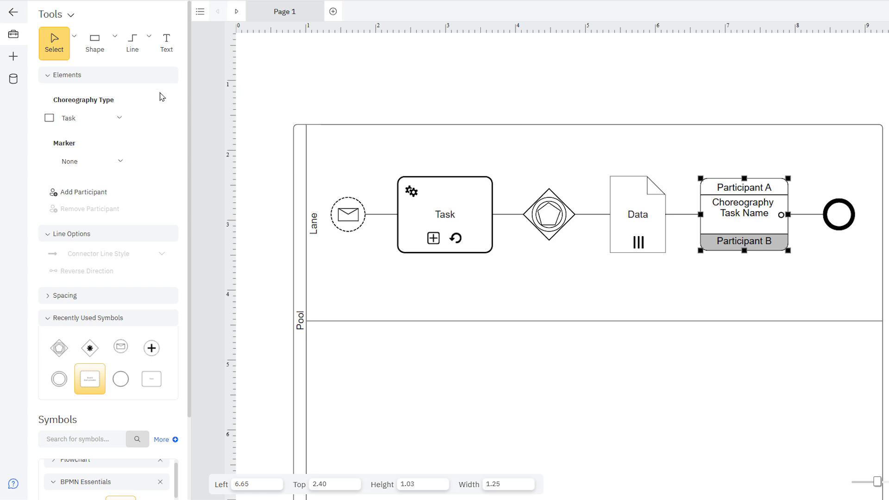
Step: Set the choreography task to type Call with Loop and Sequential MI markers
{"action": "left_click", "coordinate": [123, 123]}
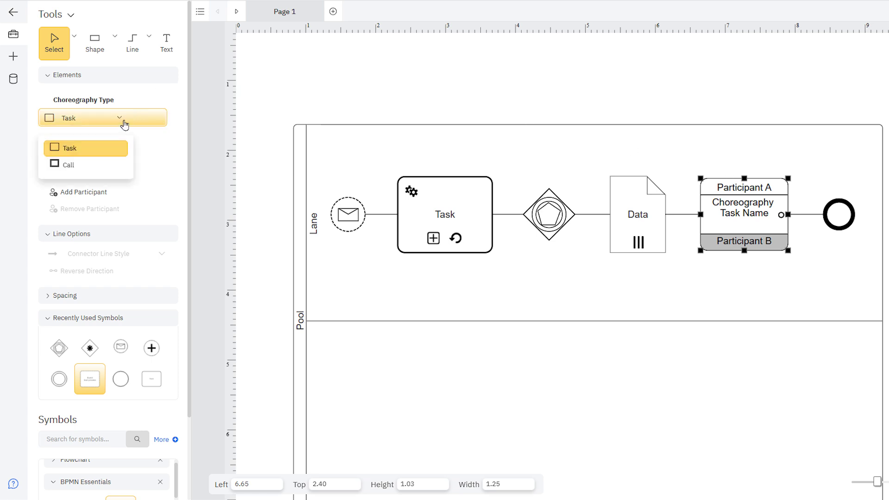
{"action": "left_click", "coordinate": [108, 165]}
{"action": "left_click", "coordinate": [120, 165]}
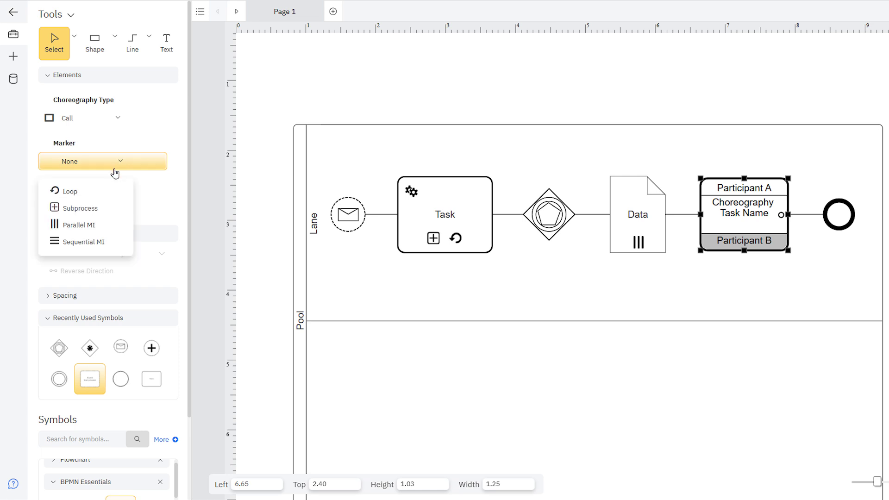
{"action": "left_click", "coordinate": [111, 194]}
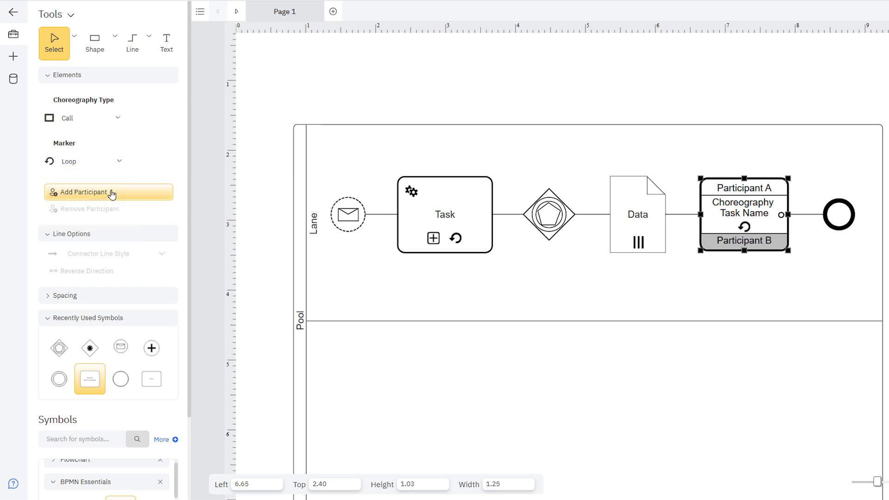
{"action": "left_click", "coordinate": [121, 165]}
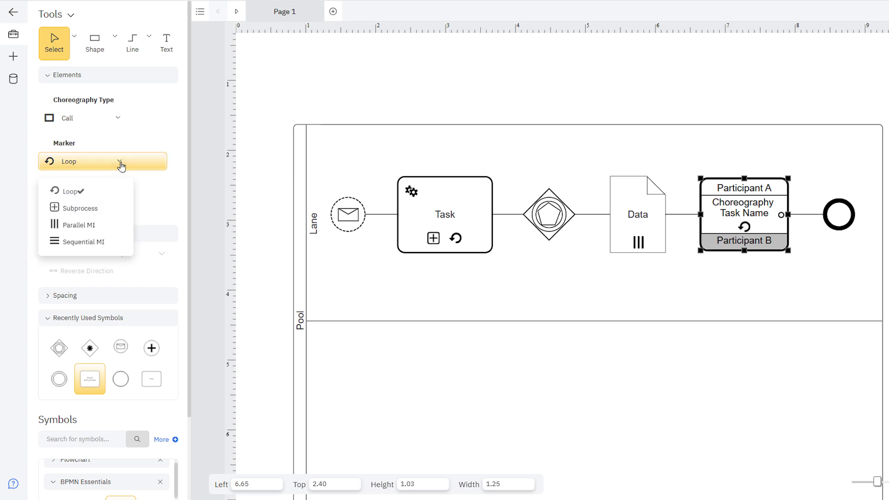
{"action": "left_click", "coordinate": [105, 245]}
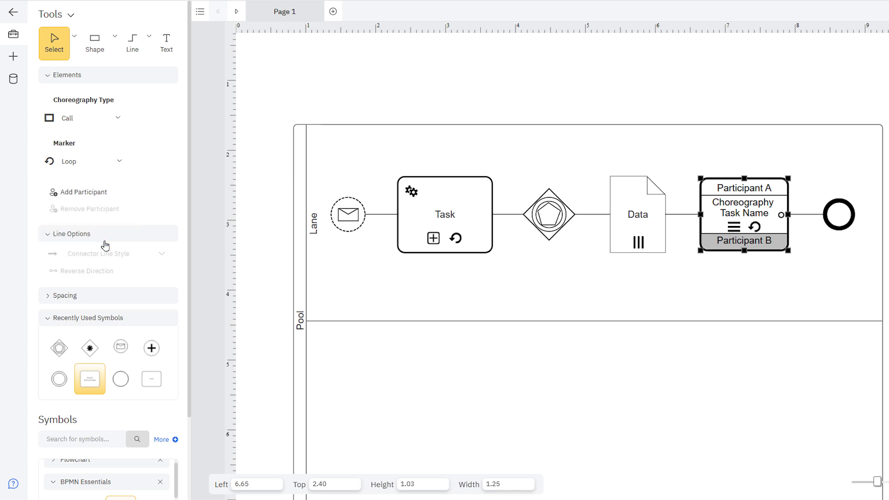
Step: Add two participant bands and label the new band 'Particip'
{"action": "left_click", "coordinate": [115, 196]}
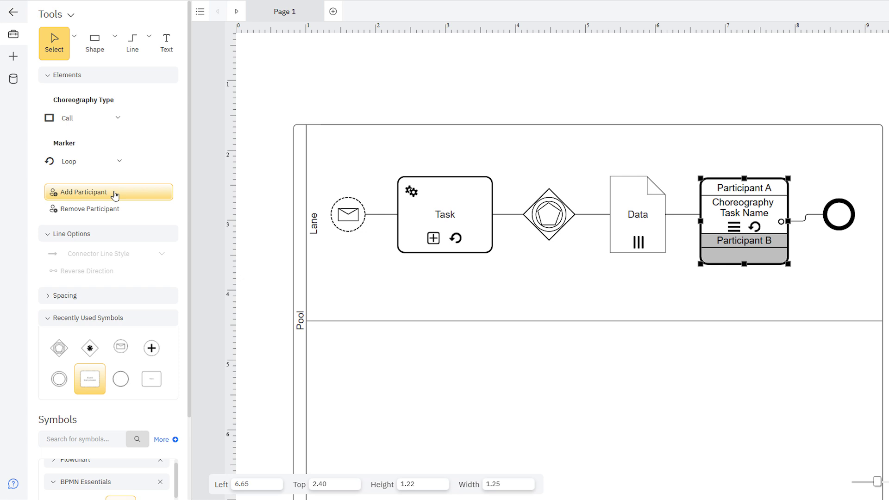
{"action": "left_click", "coordinate": [118, 197]}
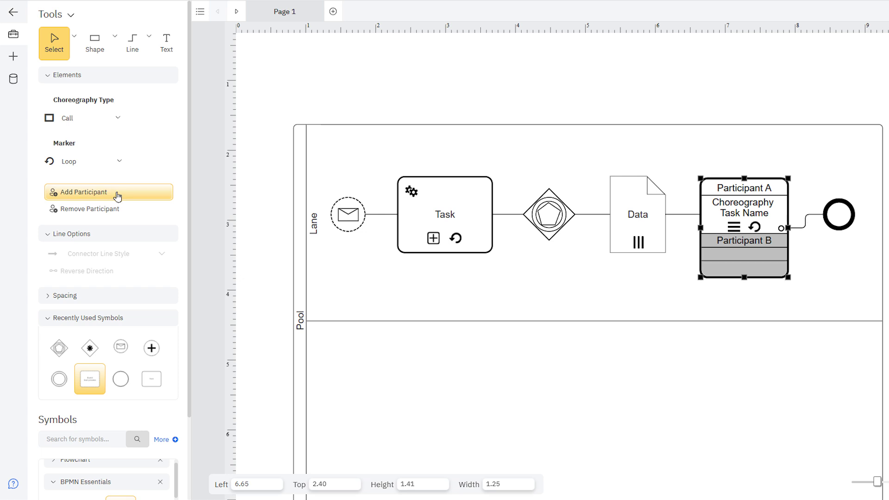
{"action": "double_click", "coordinate": [742, 255]}
{"action": "type", "text": "Part"}
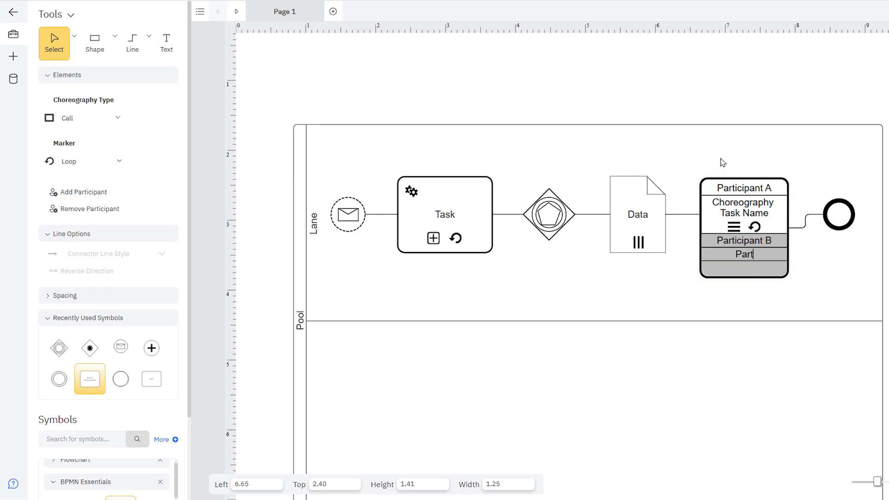
{"action": "type", "text": "icip"}
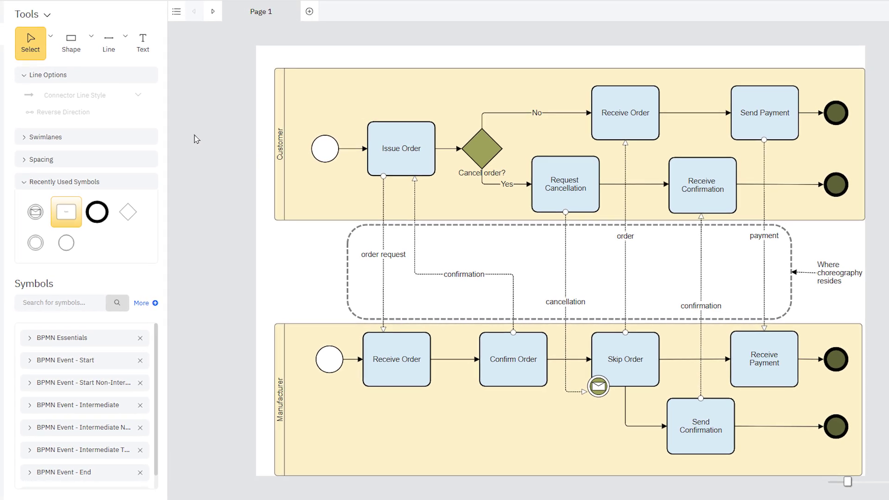
{"action": "left_click", "coordinate": [327, 327]}
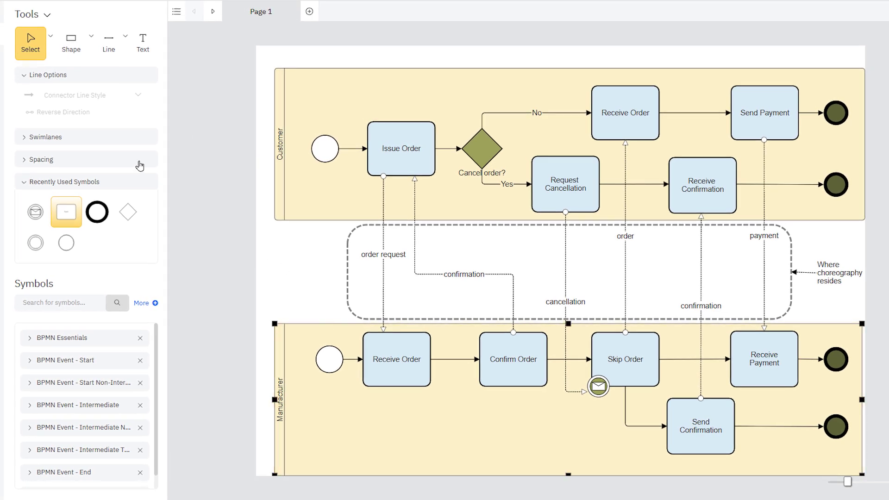
{"action": "left_click", "coordinate": [25, 138]}
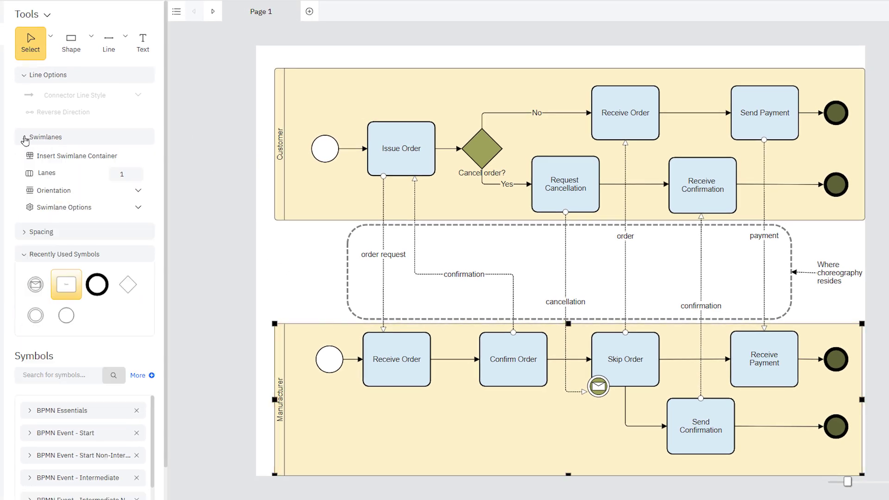
{"action": "left_click", "coordinate": [138, 172]}
{"action": "left_click", "coordinate": [139, 172]}
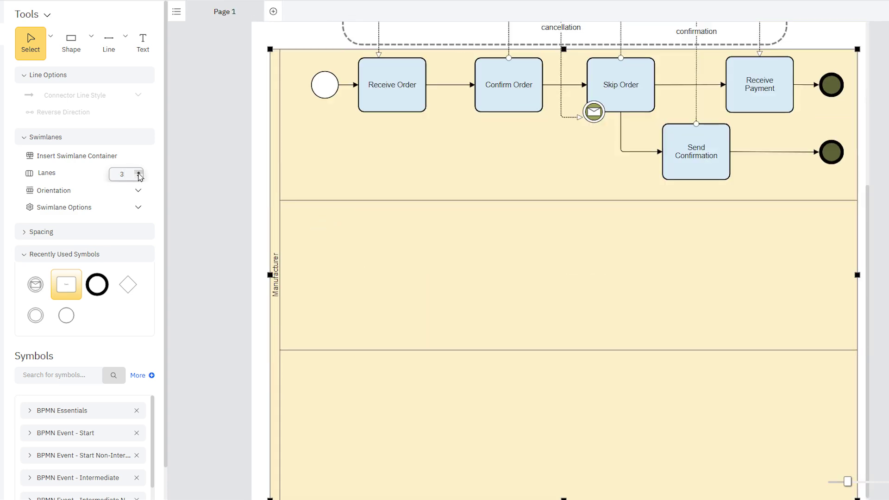
{"action": "left_click", "coordinate": [139, 177]}
{"action": "left_click", "coordinate": [139, 176]}
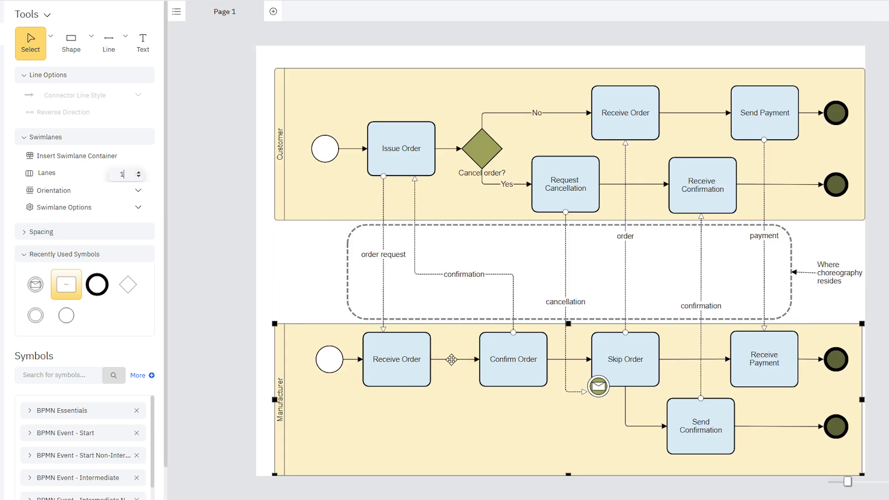
Step: Change the Receive Order to Confirm Order connector to a dotted Association line
{"action": "left_click", "coordinate": [451, 360]}
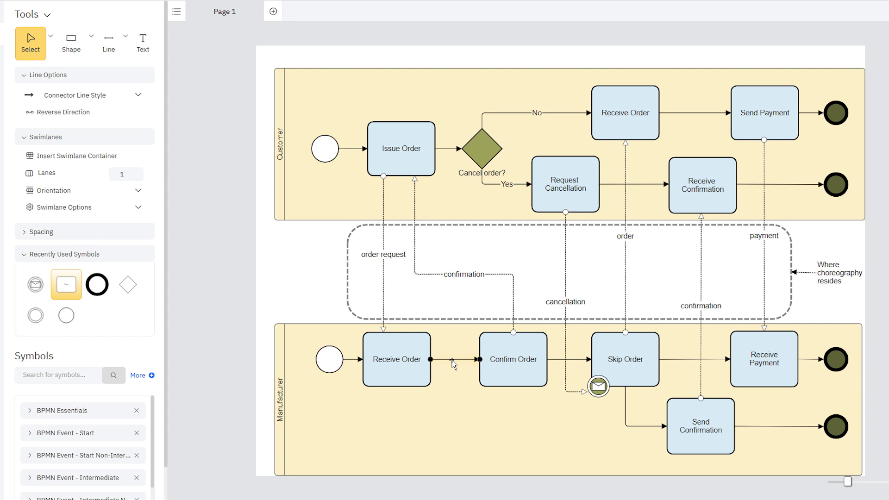
{"action": "left_click", "coordinate": [139, 95]}
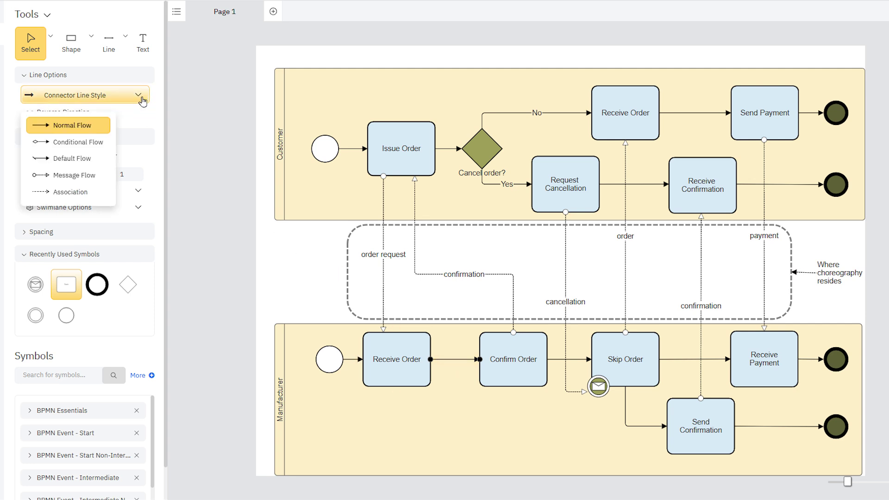
{"action": "left_click", "coordinate": [95, 194]}
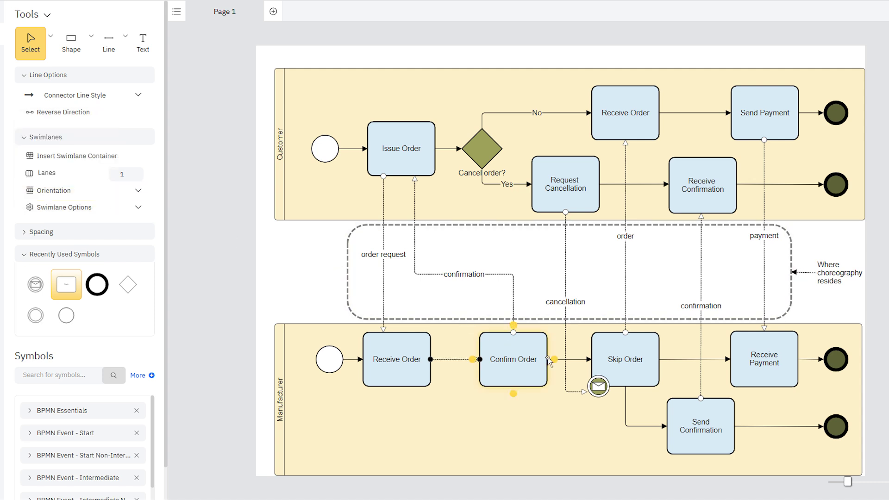
Step: Reverse the Confirm Order–Skip Order connector so its arrow points at Confirm Order
{"action": "left_click", "coordinate": [563, 360]}
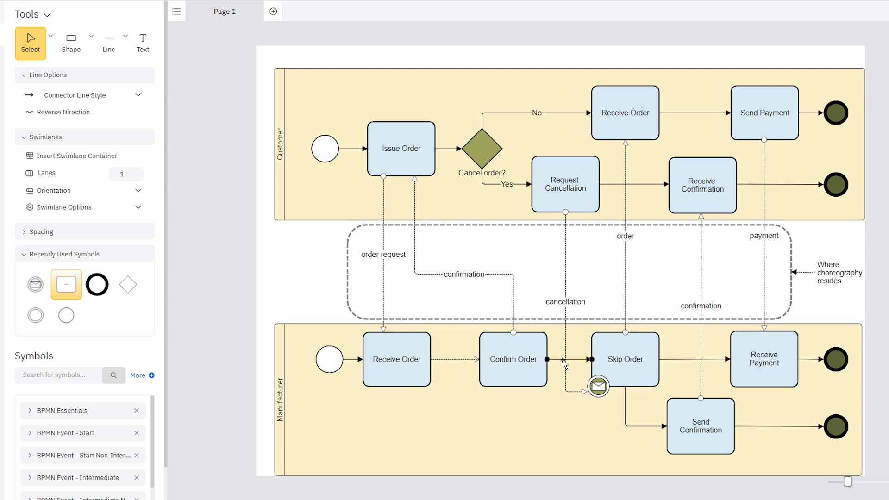
{"action": "left_click", "coordinate": [113, 119]}
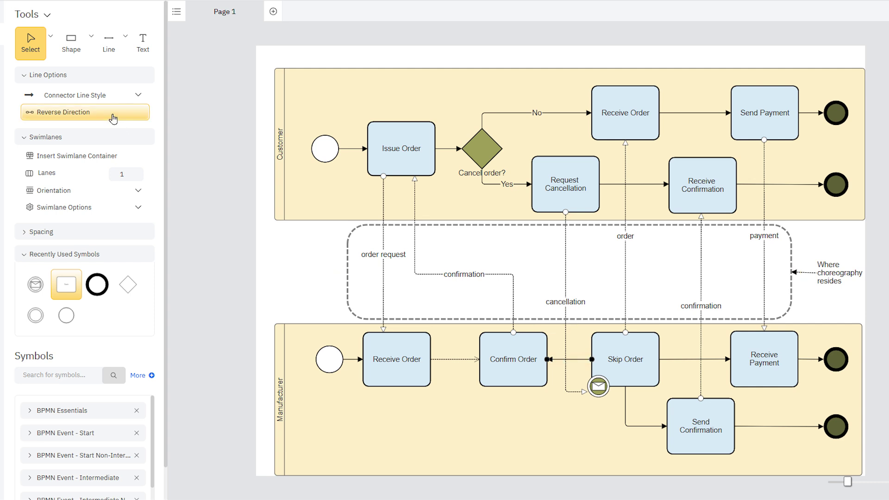
{"action": "left_click", "coordinate": [114, 119]}
{"action": "left_click", "coordinate": [114, 120]}
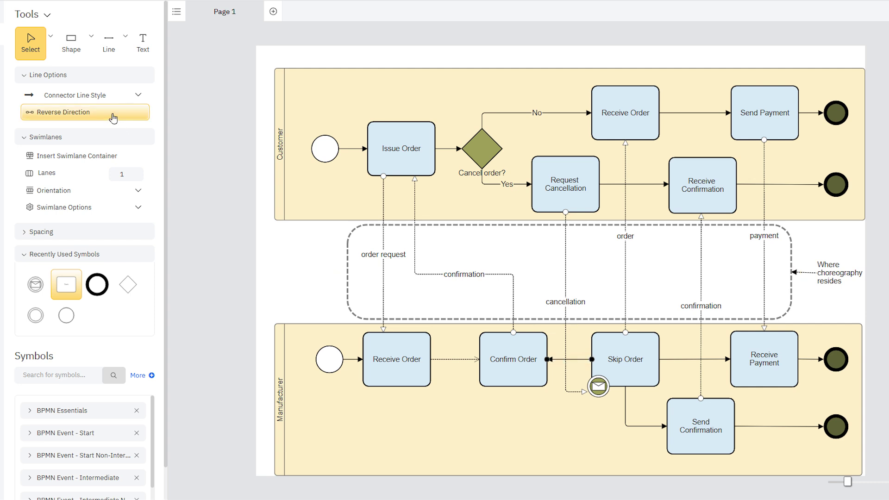